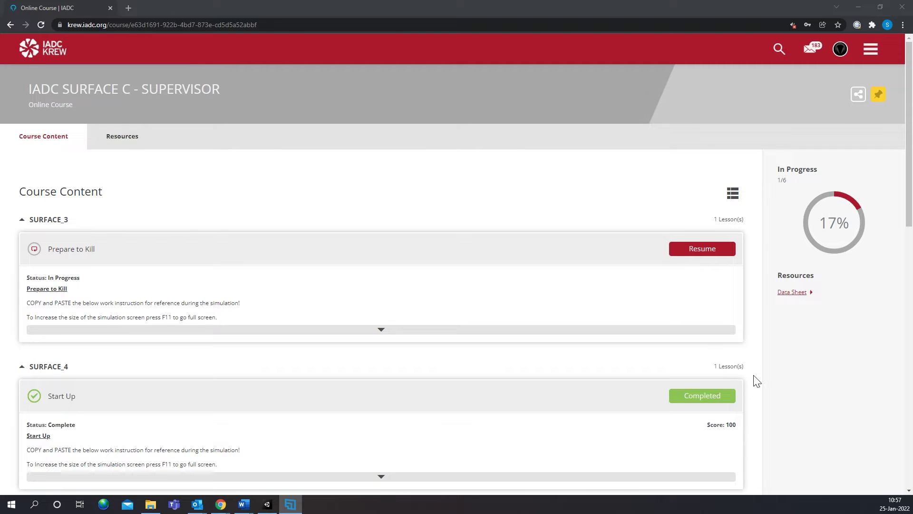
- Open the Start Up simulation lesson under SURFACE_4
left_click(706, 399)
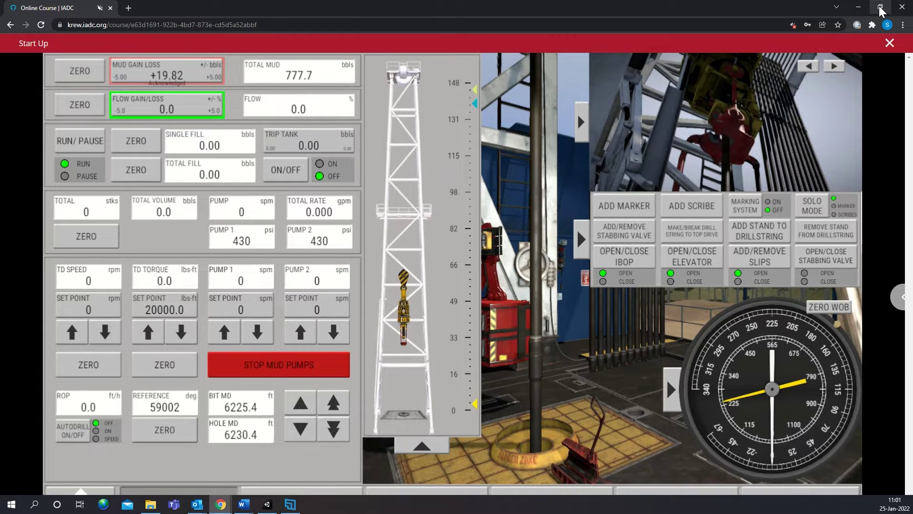
- Narrow the restored browser window until the simulation's whole bottom control bar fits, and maximise the window again
left_click(880, 8)
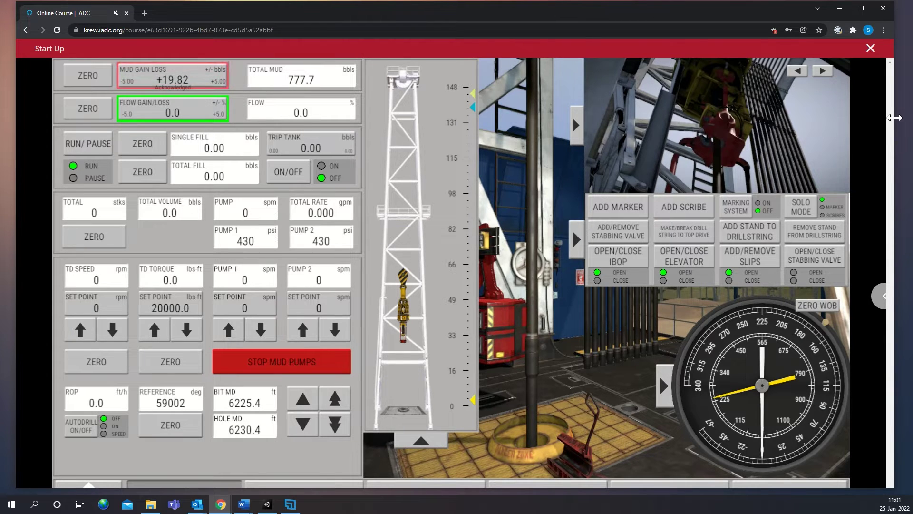
left_click_drag(894, 117, 759, 122)
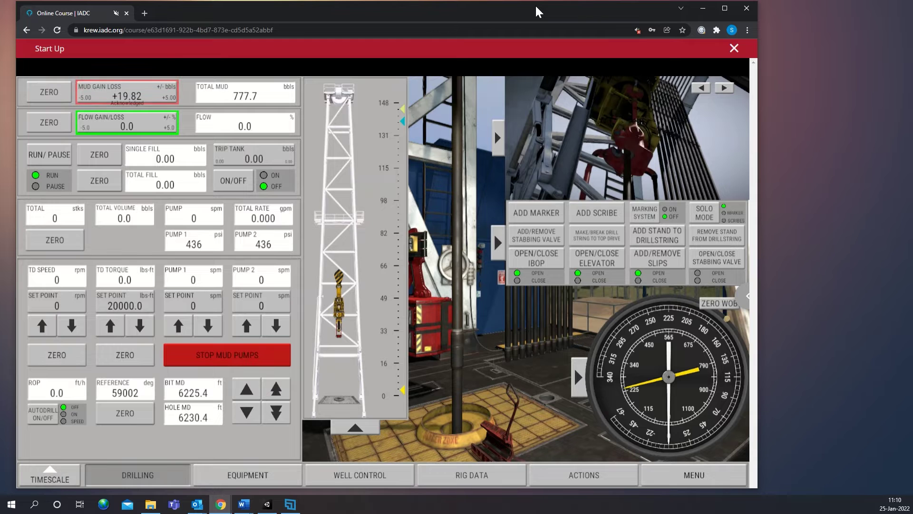
left_click(726, 8)
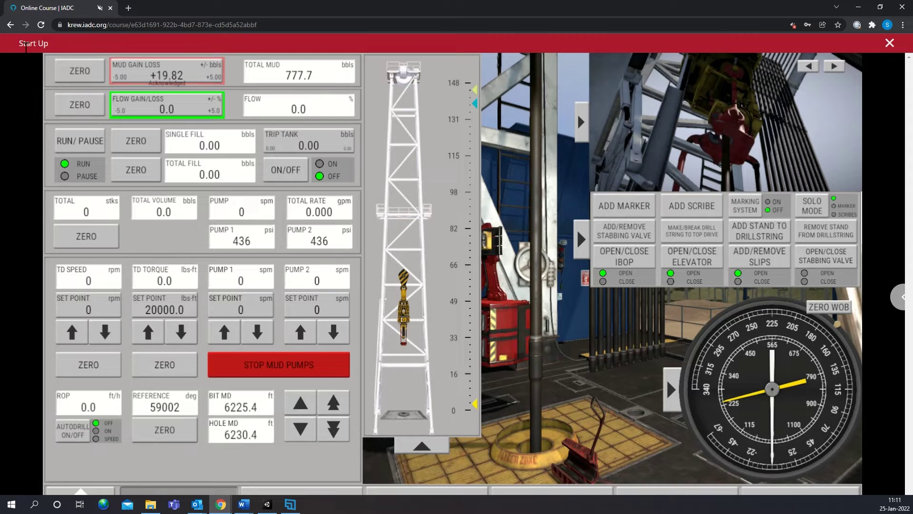
- Reduce the browser's page zoom to 80% to shrink the Start Up title bar above the simulation
double_click(46, 44)
left_click_drag(37, 46, 20, 48)
left_click(57, 46)
left_click(904, 26)
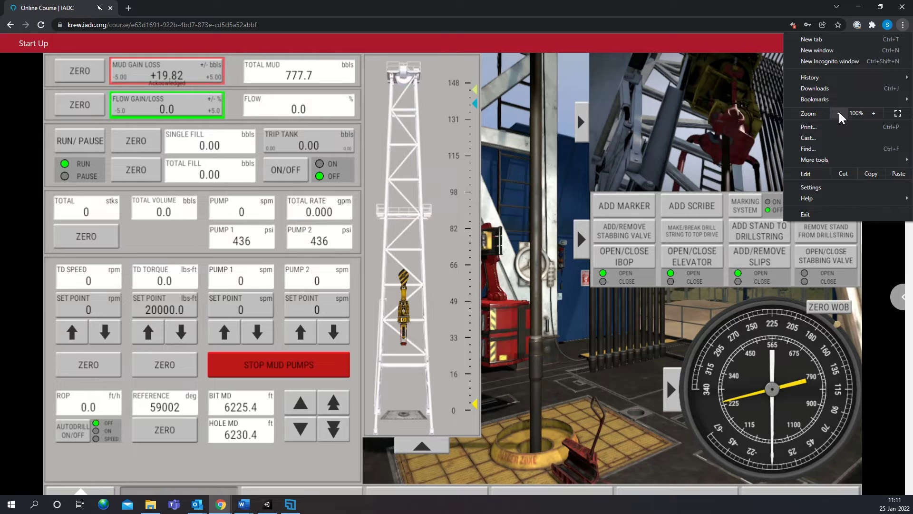
left_click(840, 115)
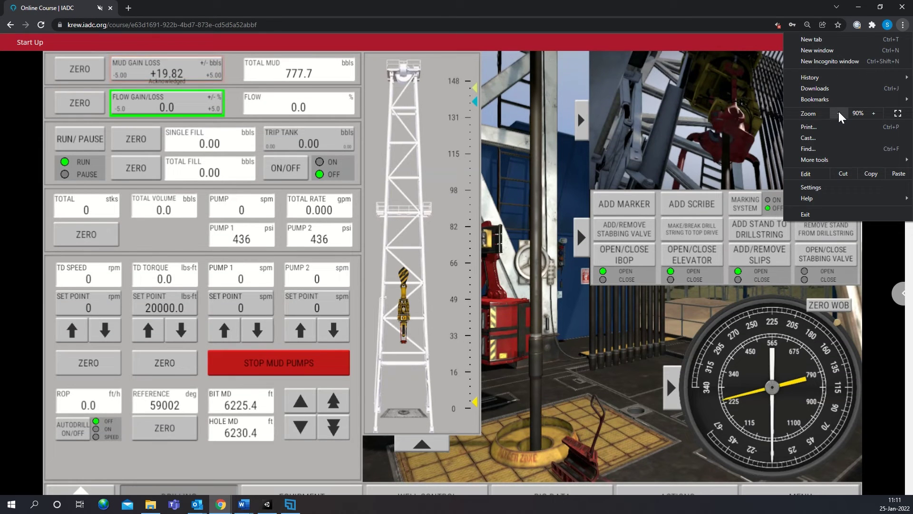
left_click(45, 45)
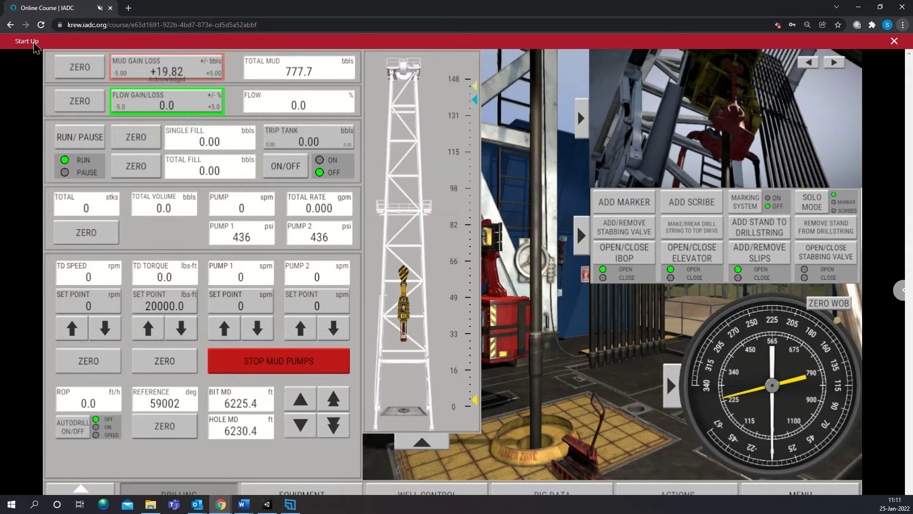
- Highlight the Start Up title and reduce the page zoom to 25% so the simulation's full control bar fits
left_click_drag(41, 44, 18, 48)
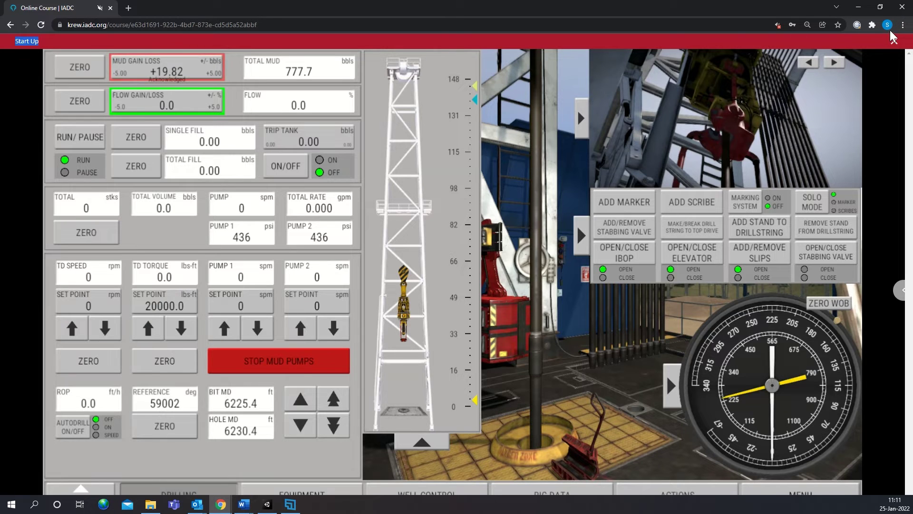
left_click(903, 26)
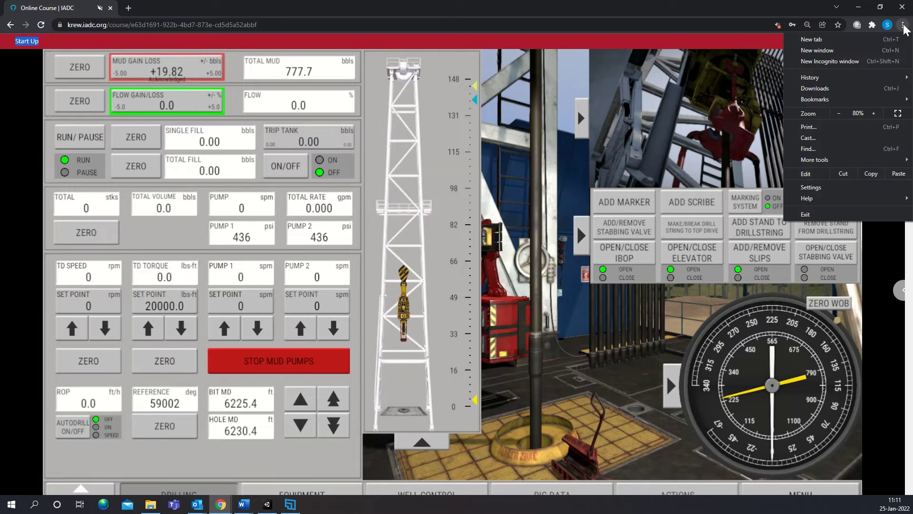
left_click(841, 116)
left_click(841, 115)
left_click(840, 115)
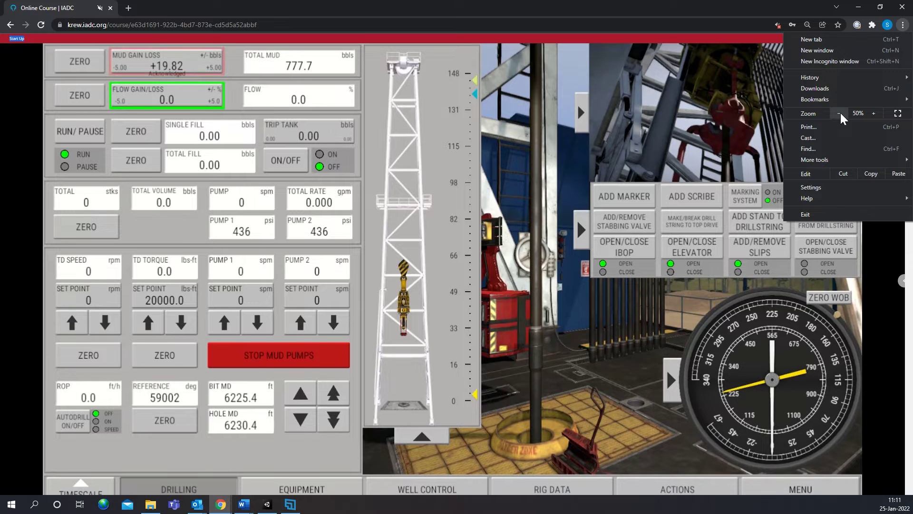
left_click(841, 115)
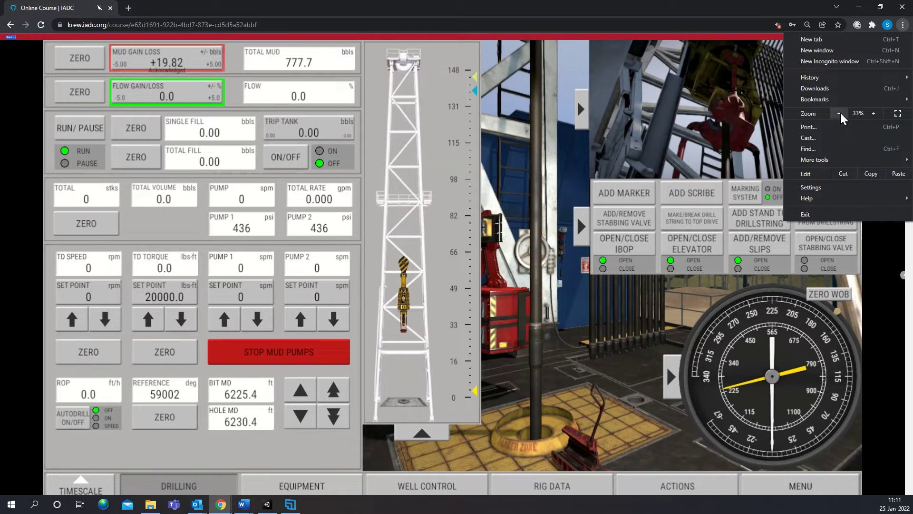
left_click(841, 115)
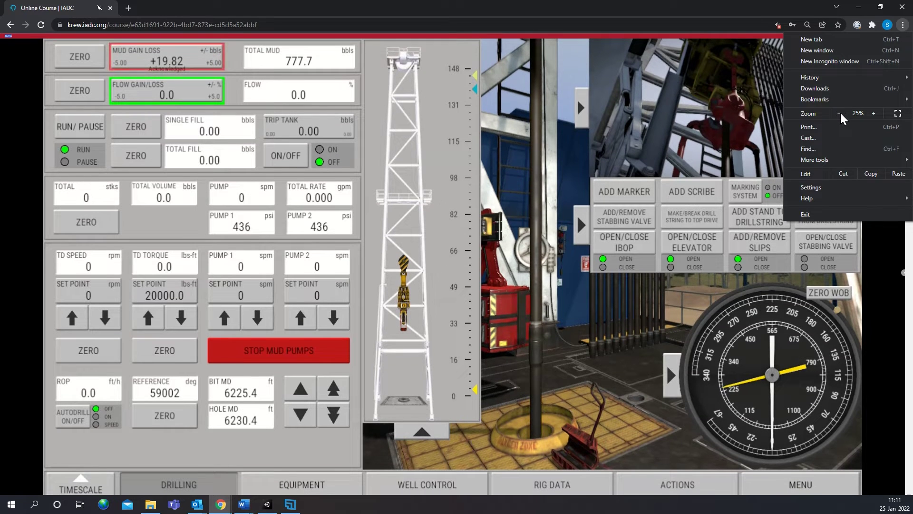
left_click(18, 41)
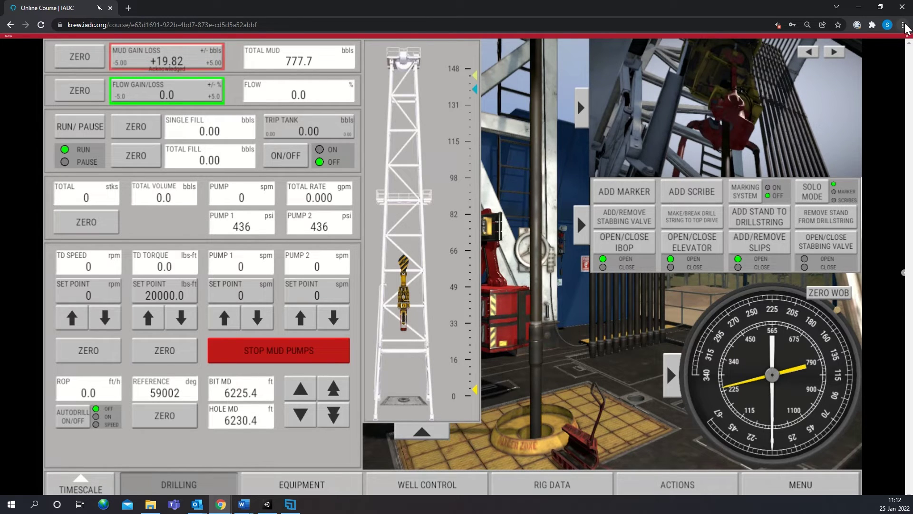
- Switch the browser to full screen for the simulation and leave full screen again
left_click(903, 26)
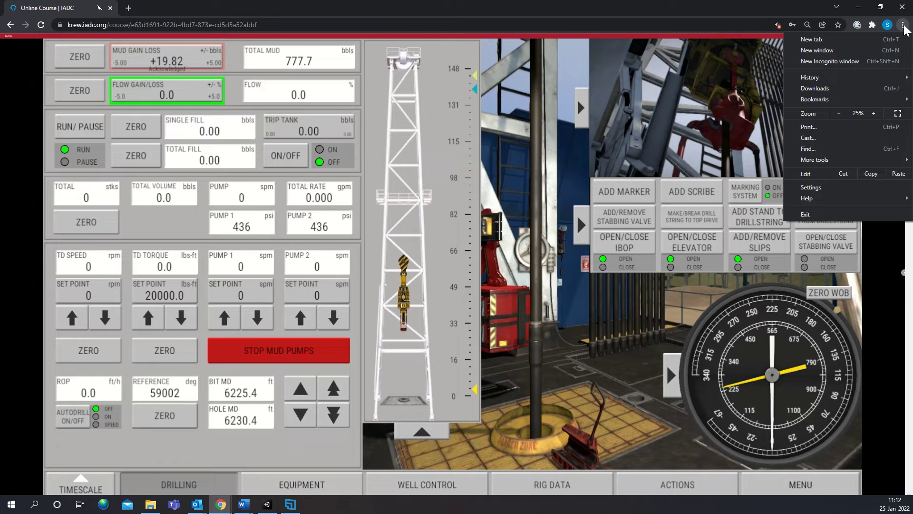
left_click(898, 114)
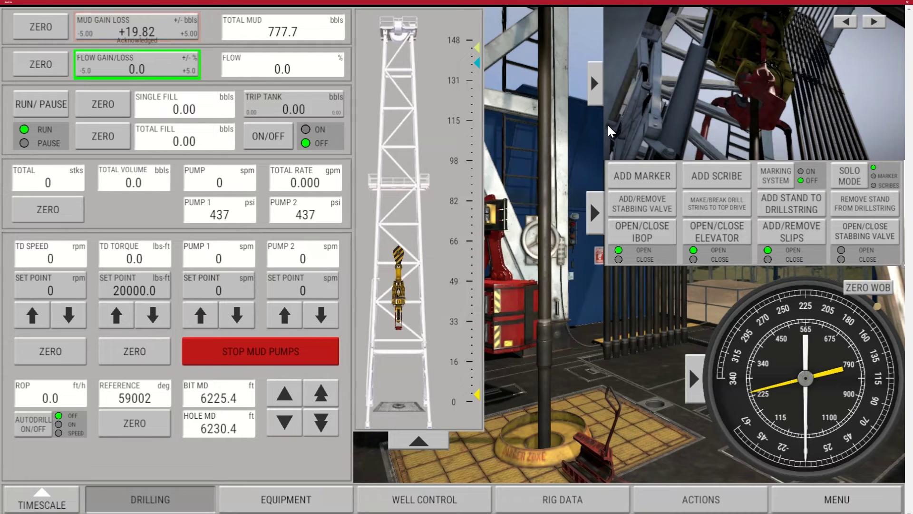
key("Escape")
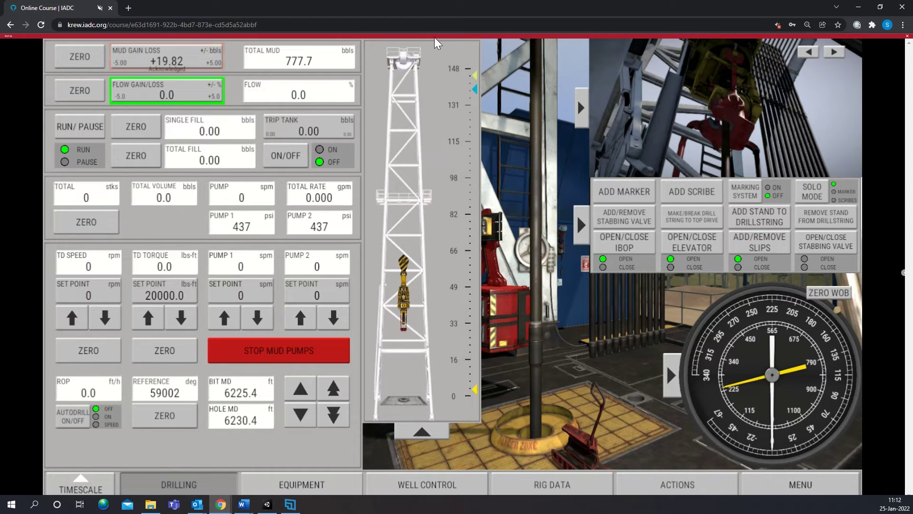
- View the simulation in full screen, check the Pump 2 strokes per minute keypad without setting a value, and exit full screen
left_click(903, 24)
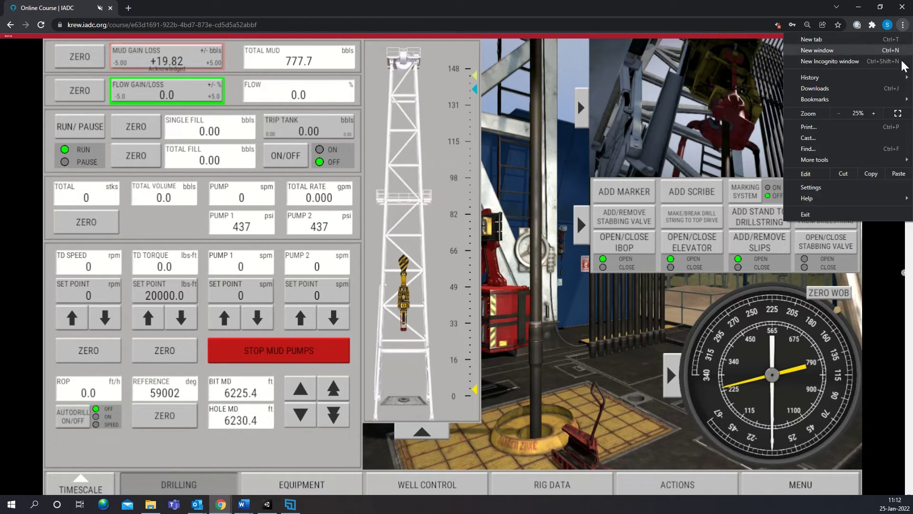
left_click(902, 116)
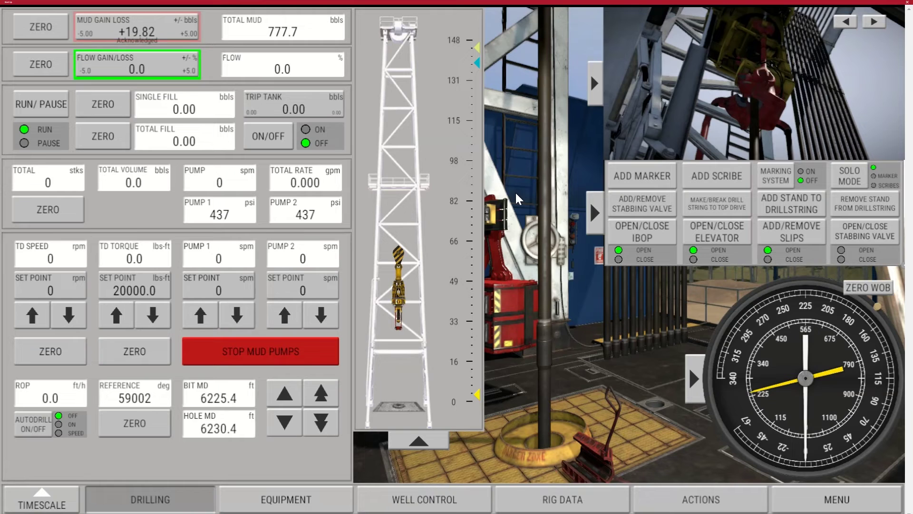
left_click(311, 290)
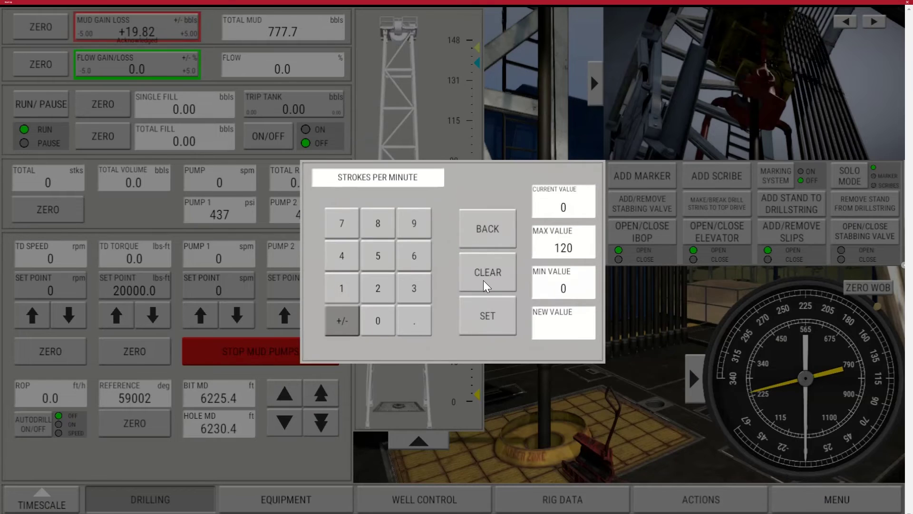
left_click(488, 229)
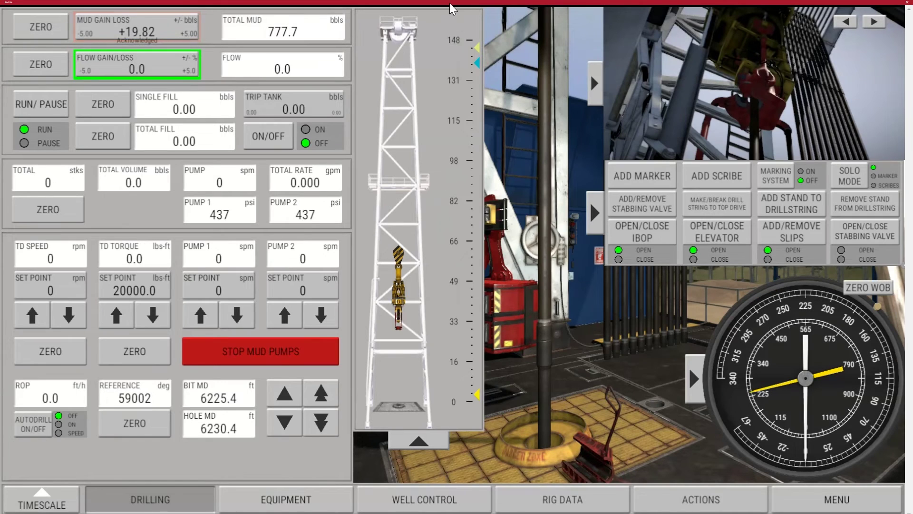
mouse_move(454, 5)
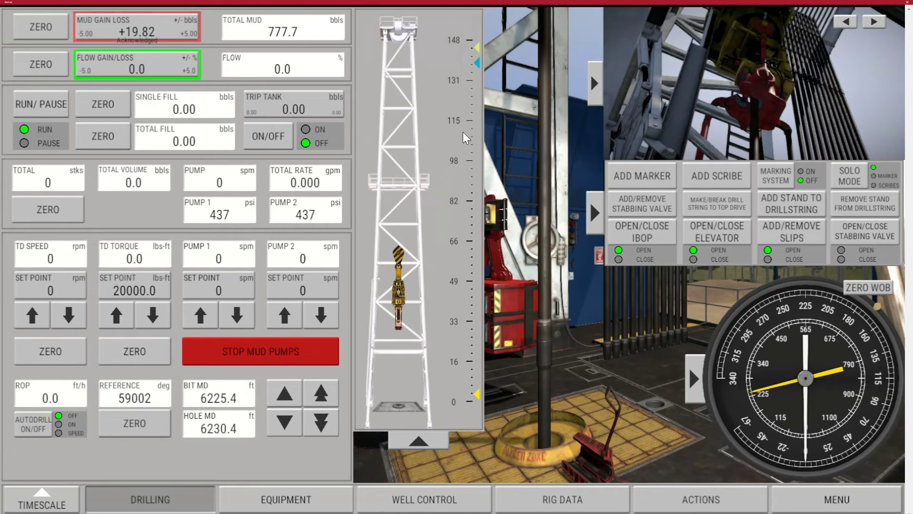
left_click(456, 32)
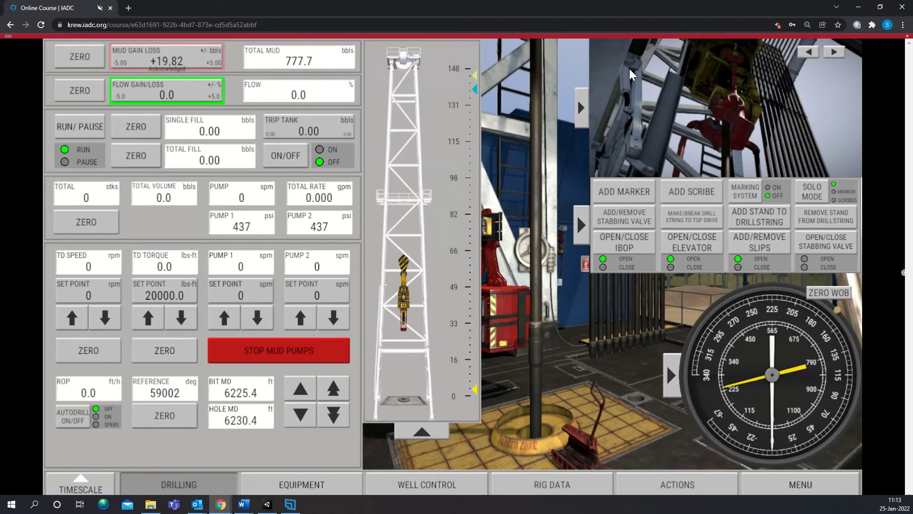
- Restore the browser's page zoom to 100% and close the Start Up simulation
left_click(903, 28)
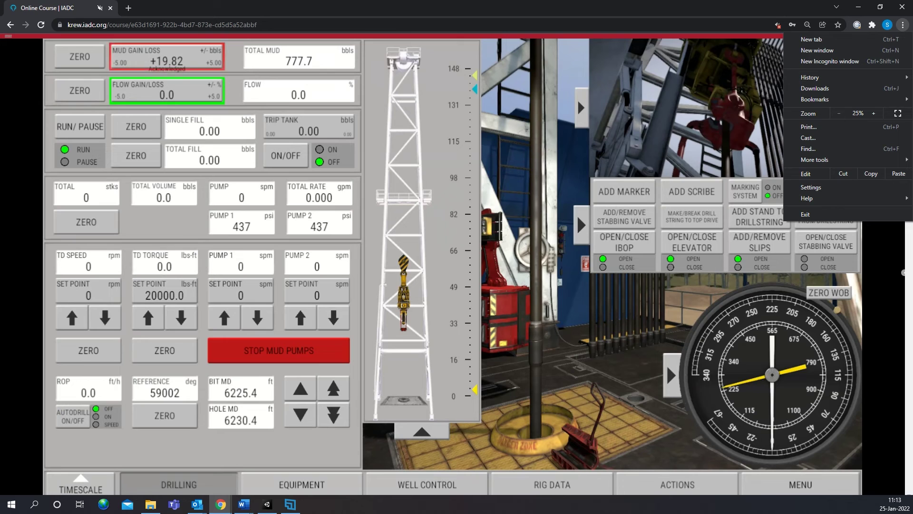
left_click(873, 114)
left_click(874, 114)
left_click(874, 114)
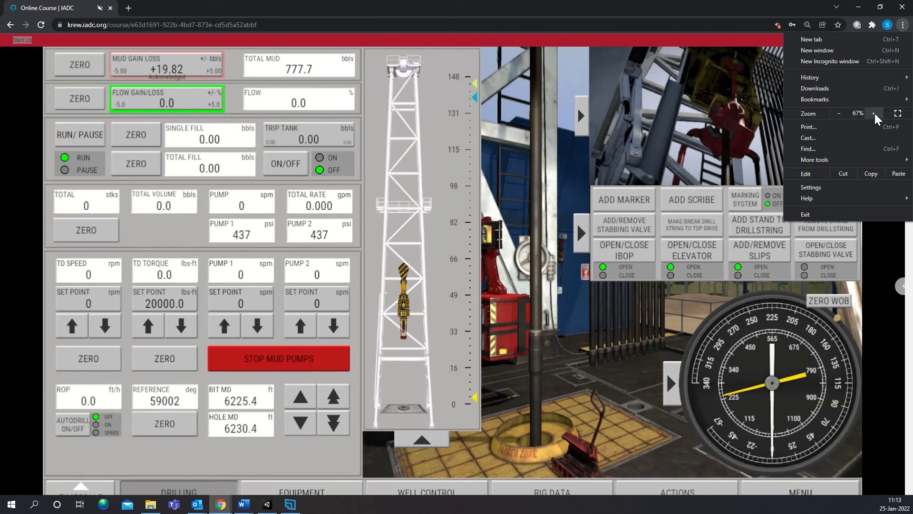
left_click(874, 114)
left_click(874, 114)
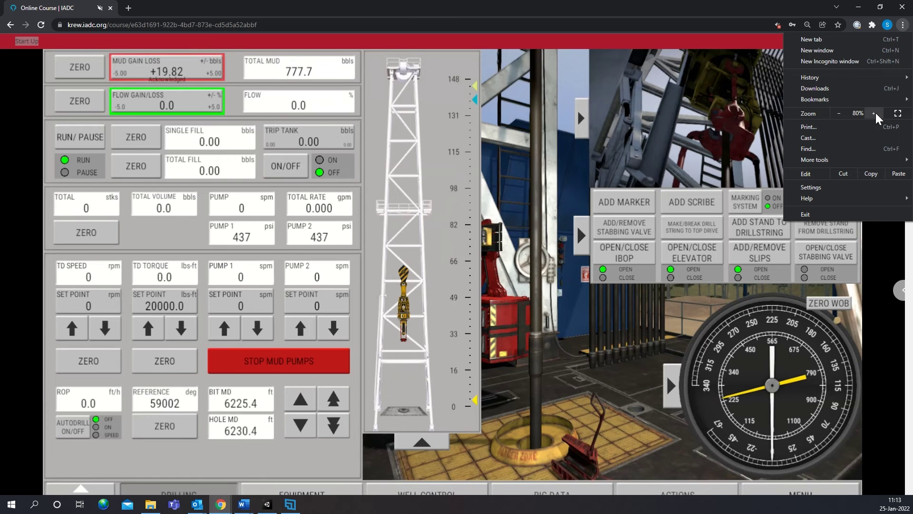
left_click(875, 114)
left_click(874, 114)
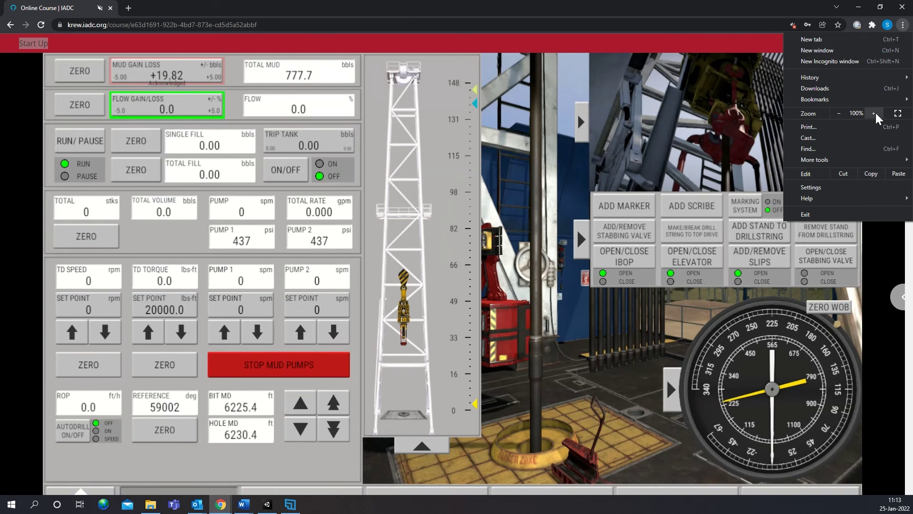
left_click(888, 266)
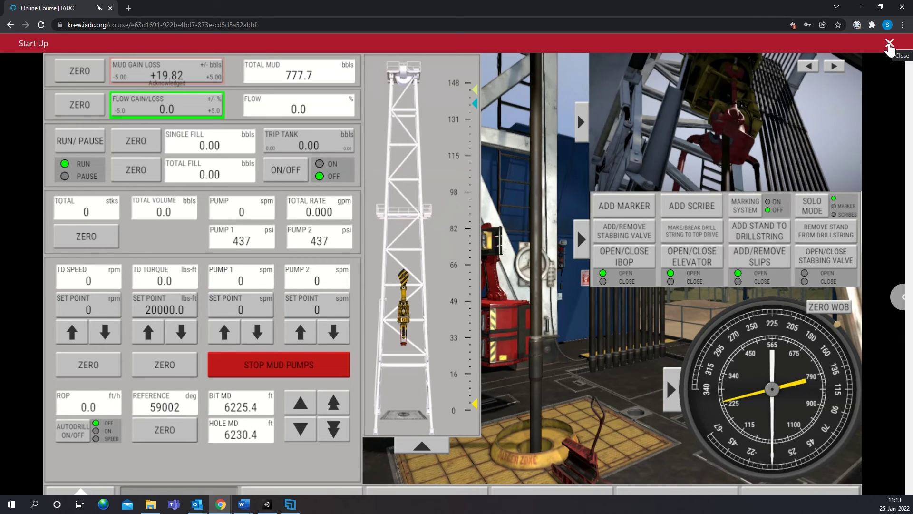
left_click(890, 44)
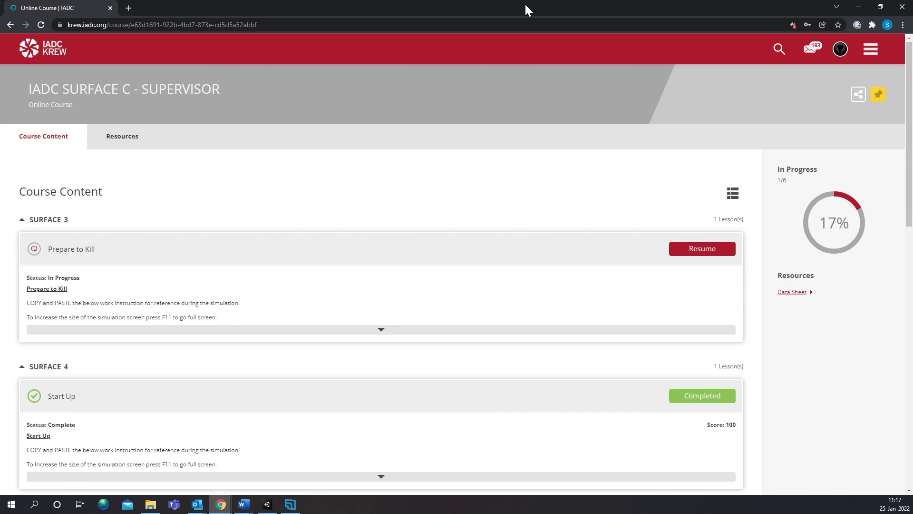